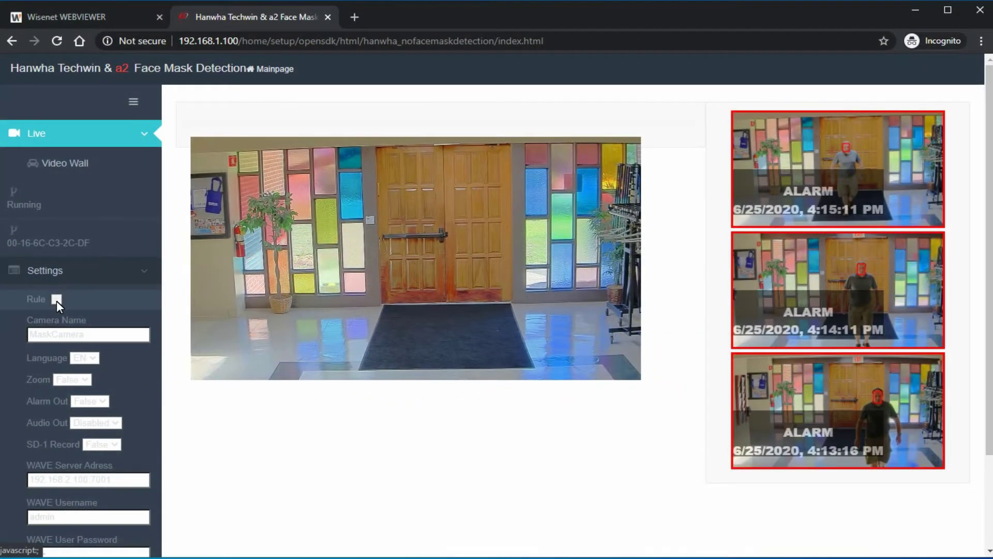
Enable the Rule checkbox so three face-size boxes overlay the live camera preview
{"action": "left_click", "coordinate": [57, 300]}
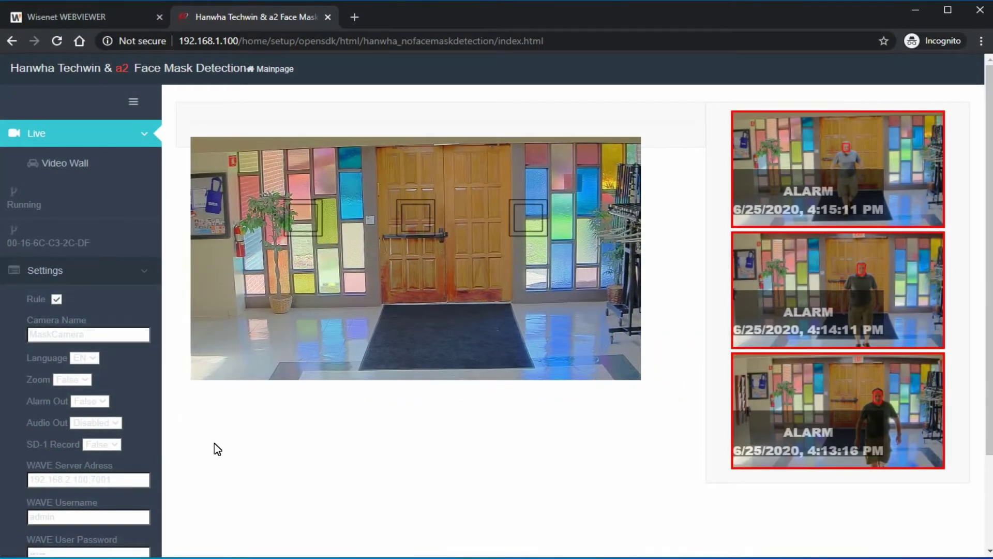